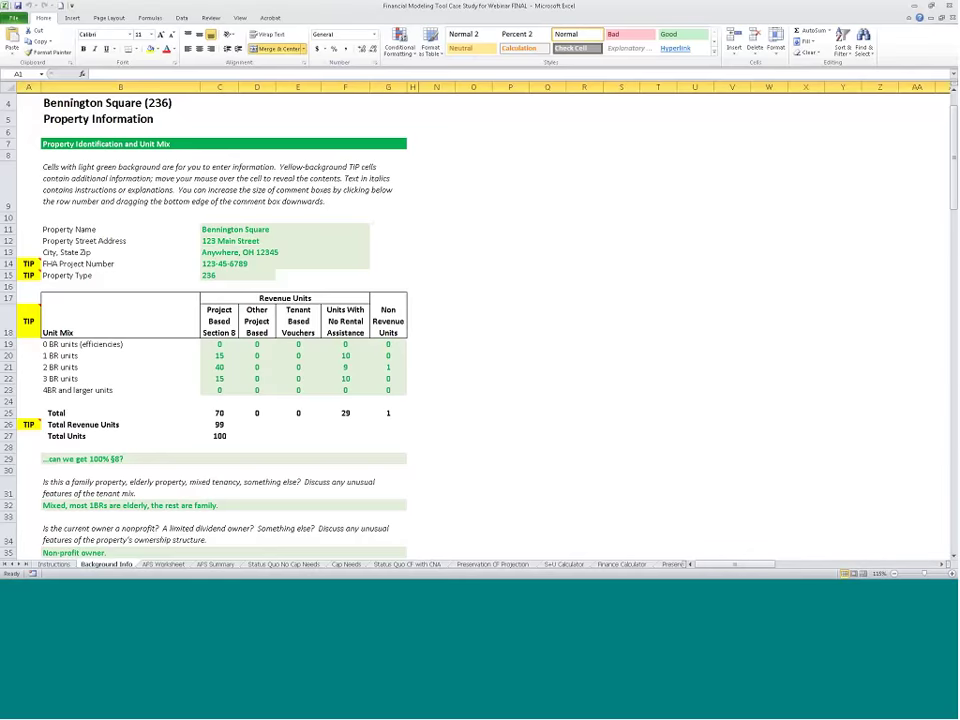
Review the AFS Worksheet from the balance sheet data down to the calculated revenues and expenses and operating cash flow.
click(163, 564)
scroll(426, 469, up, 20)
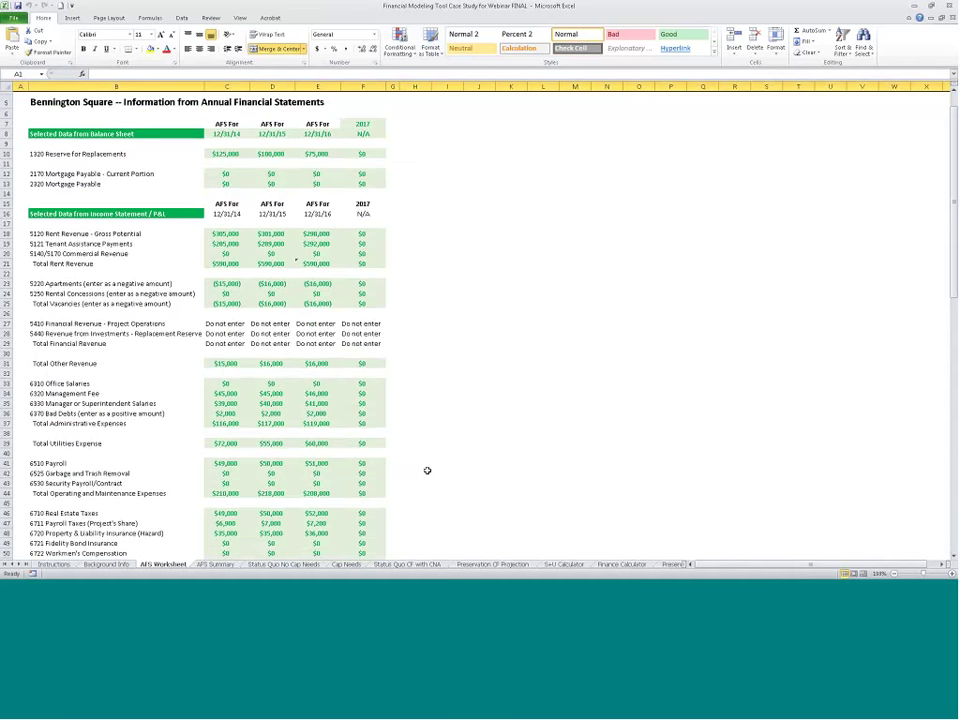
scroll(427, 470, down, 15)
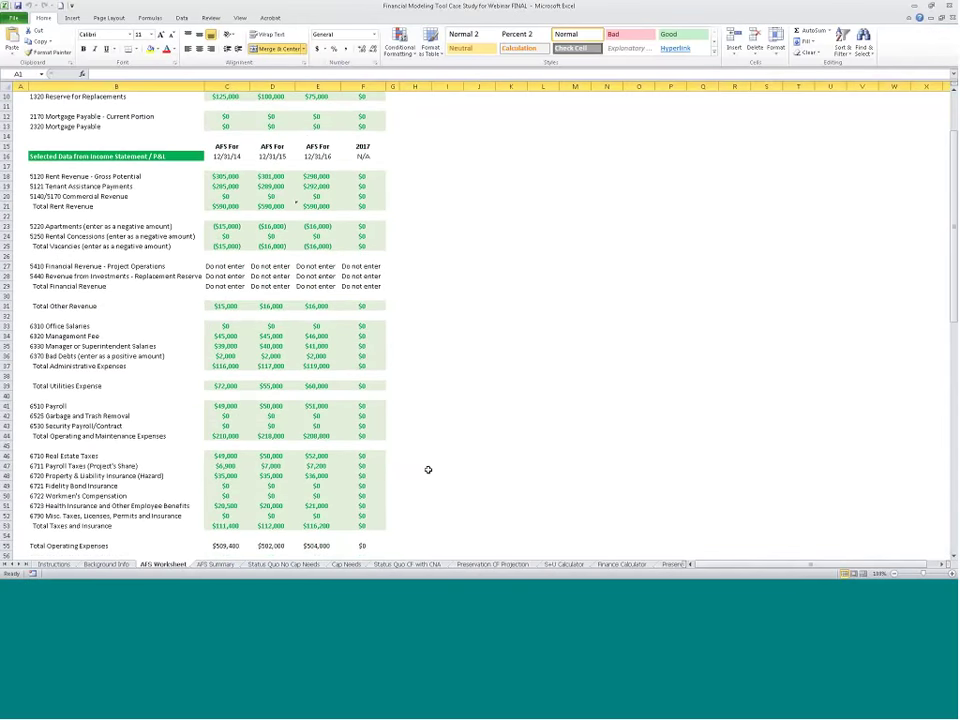
scroll(432, 467, down, 7)
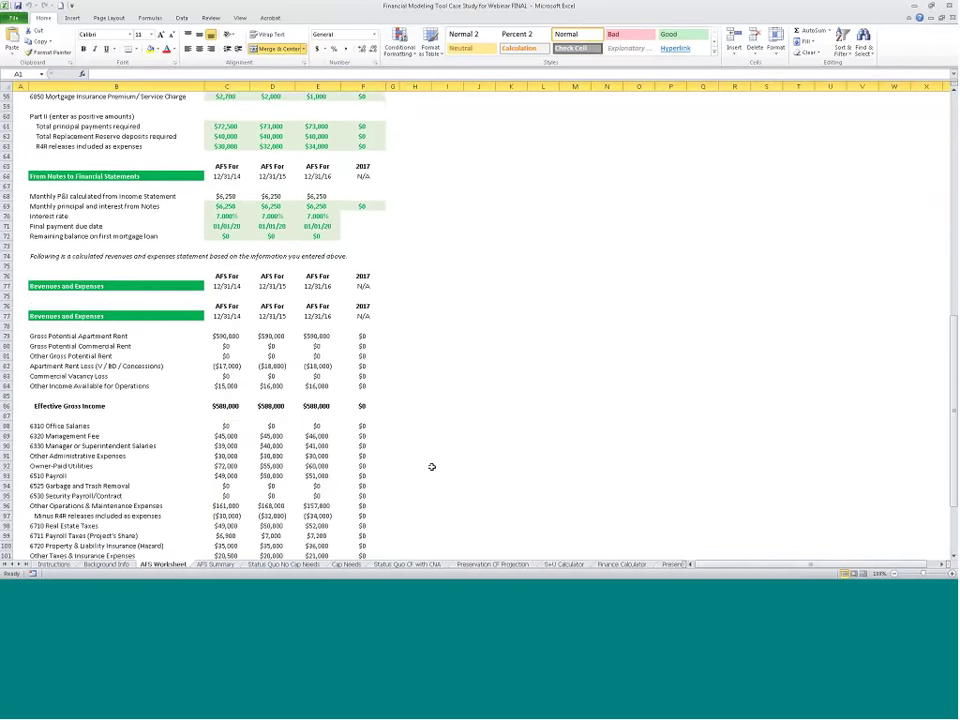
scroll(432, 467, down, 1)
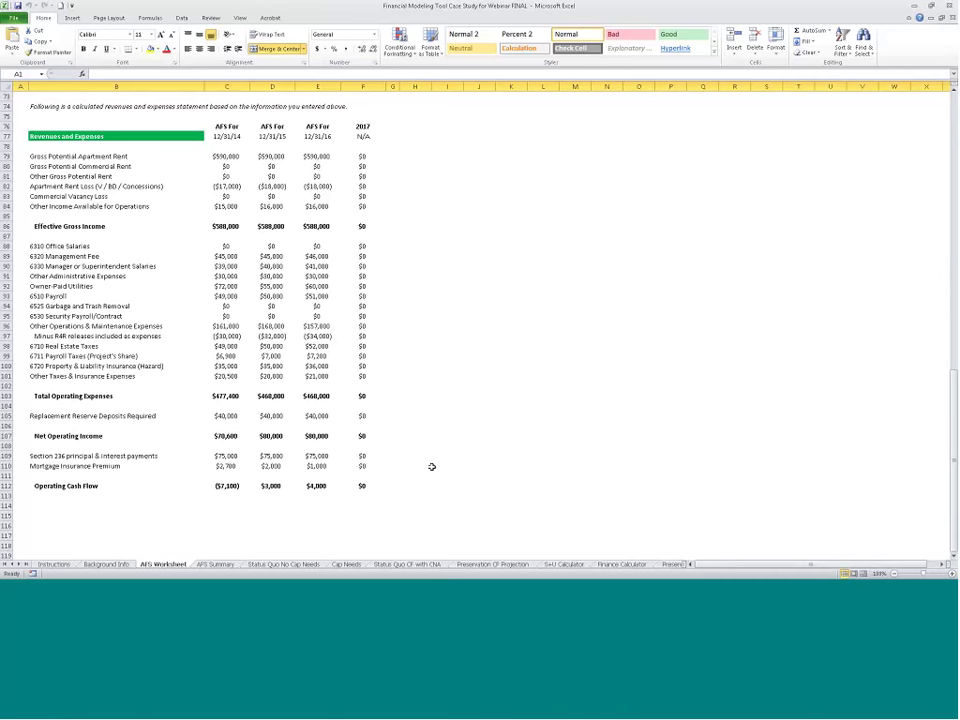
Replace the owner's cash flow trend comments placeholder on the AFS Summary sheet with "Maintenance costs to reduce with rehab".
click(234, 565)
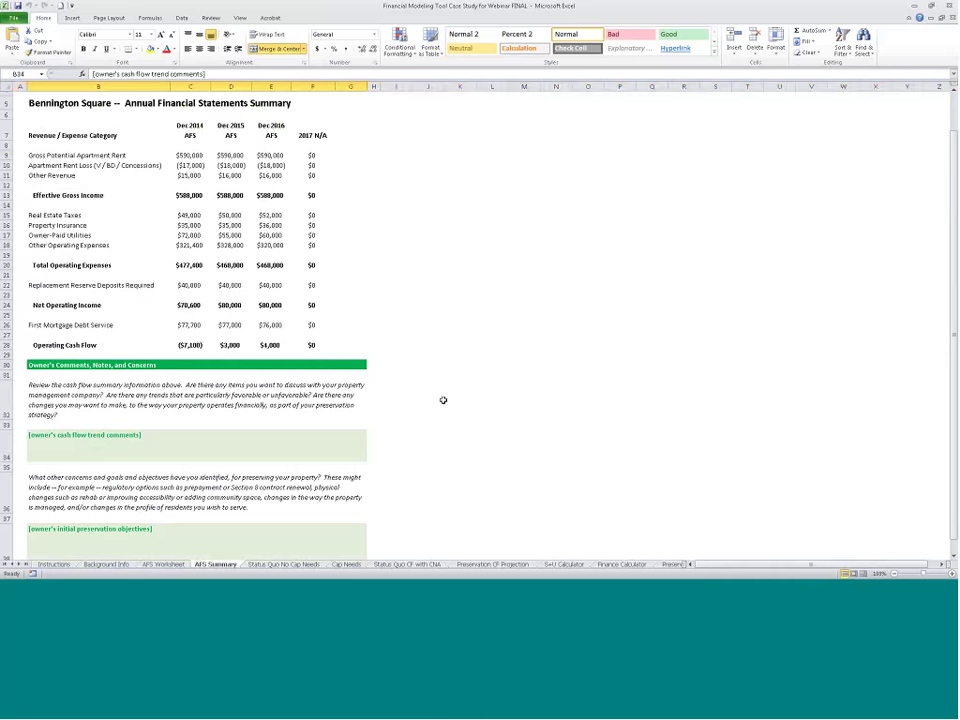
click(181, 452)
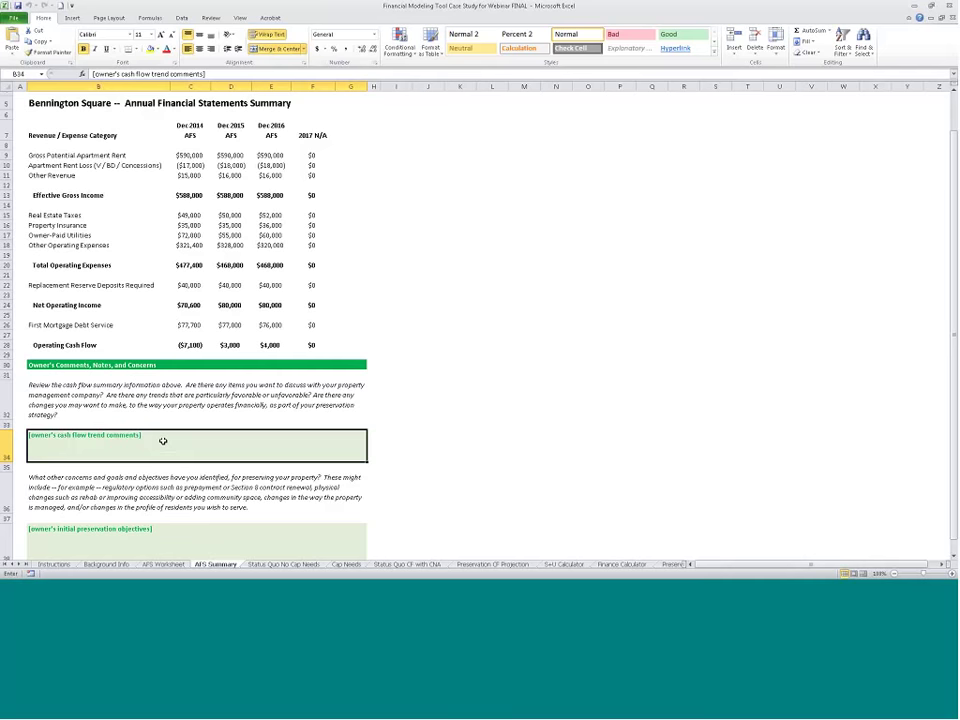
text(Maintenance)
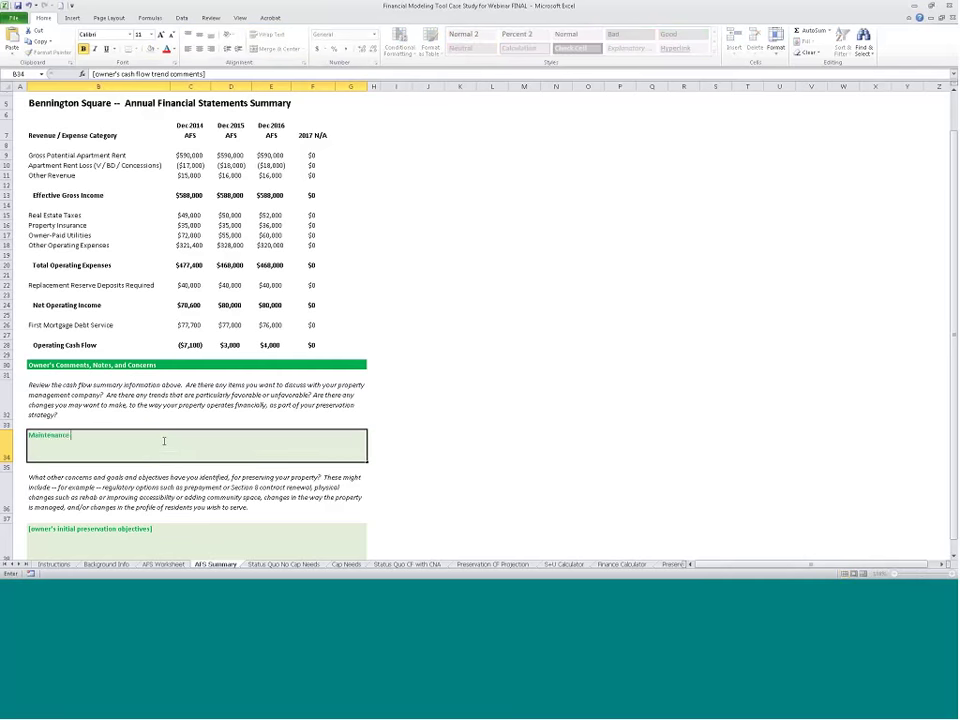
text( costs to reduce with rehab)
key(Return)
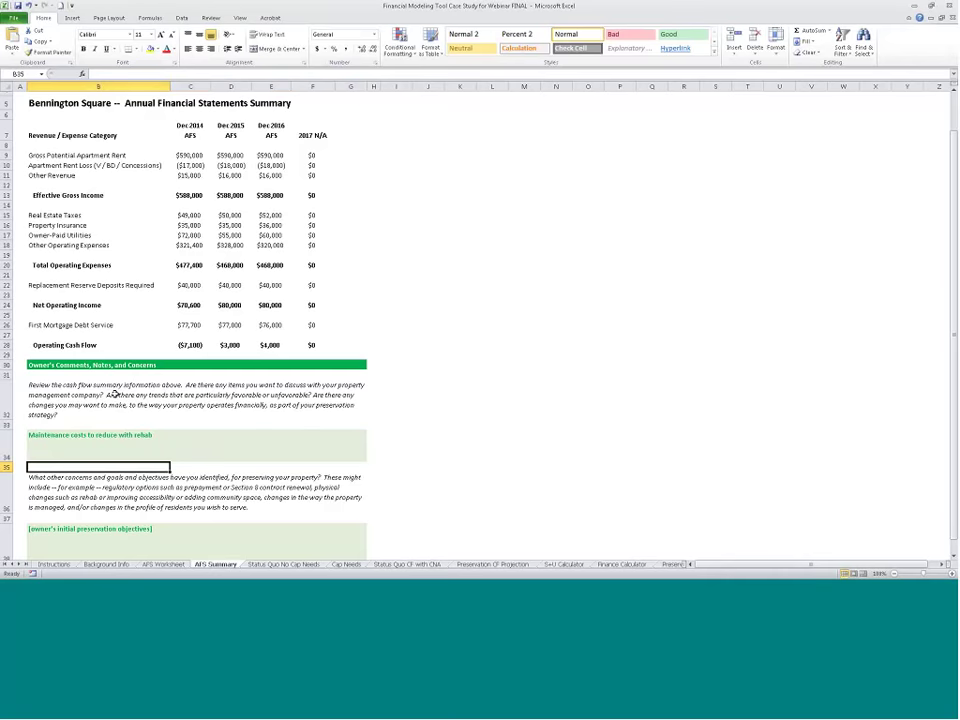
Examine operating cash flow on the Status Quo No Cap Needs sheet, first for 2015–2020 and then for 2021–2037.
click(285, 565)
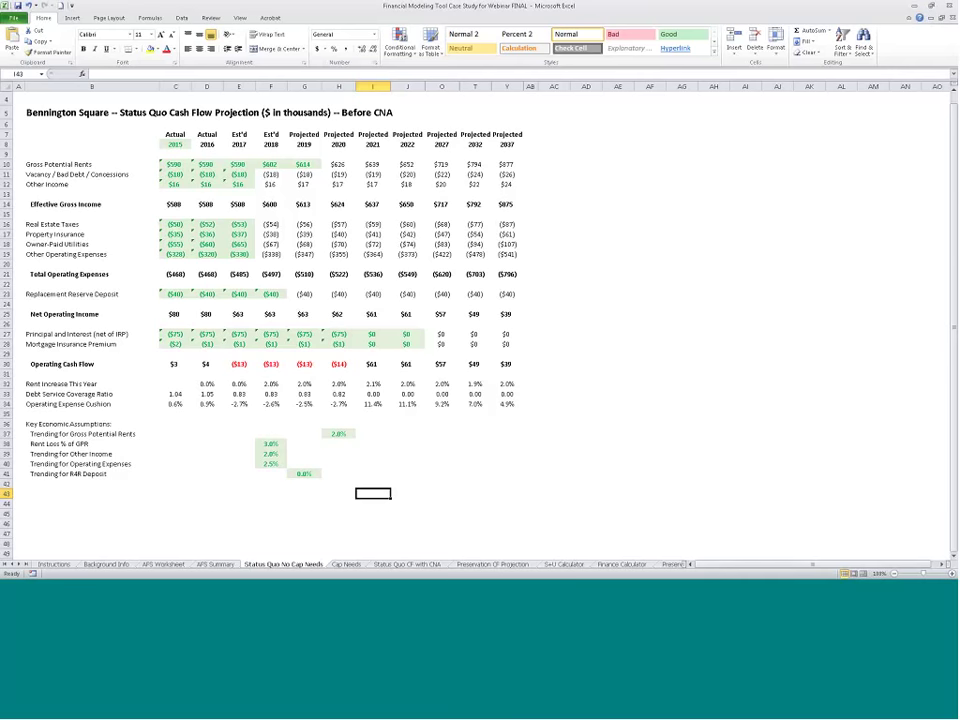
click(186, 364)
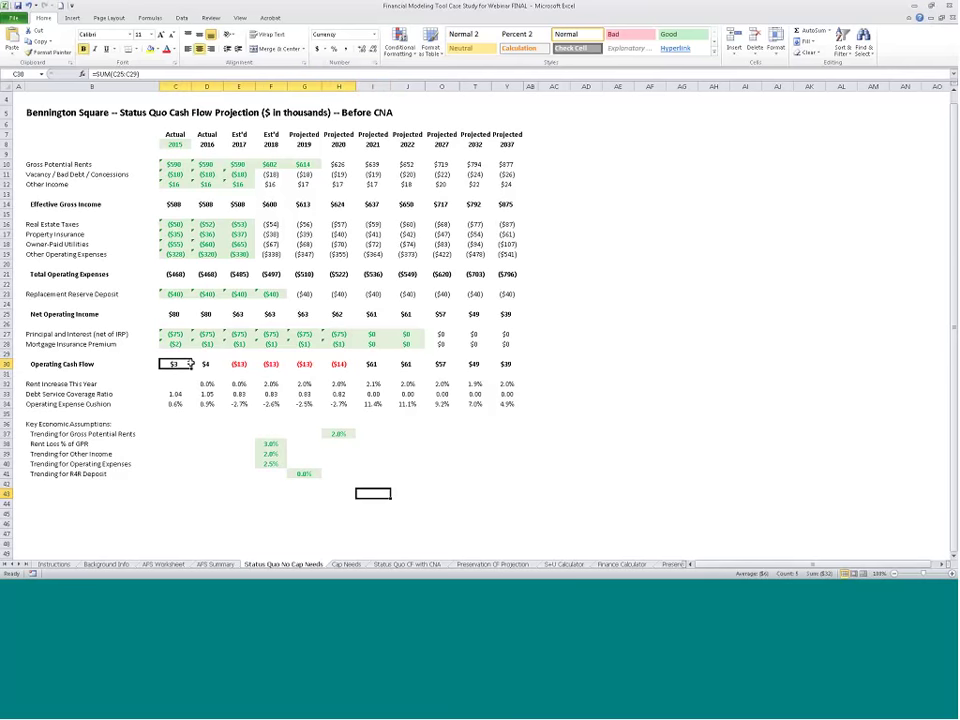
drag(186, 364, 340, 364)
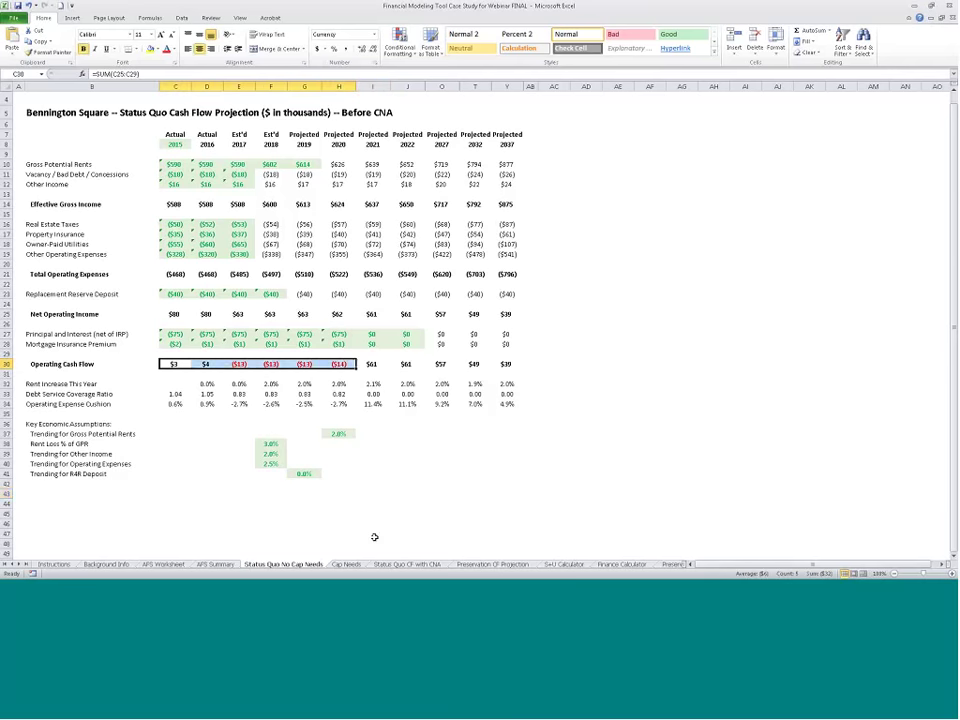
click(364, 364)
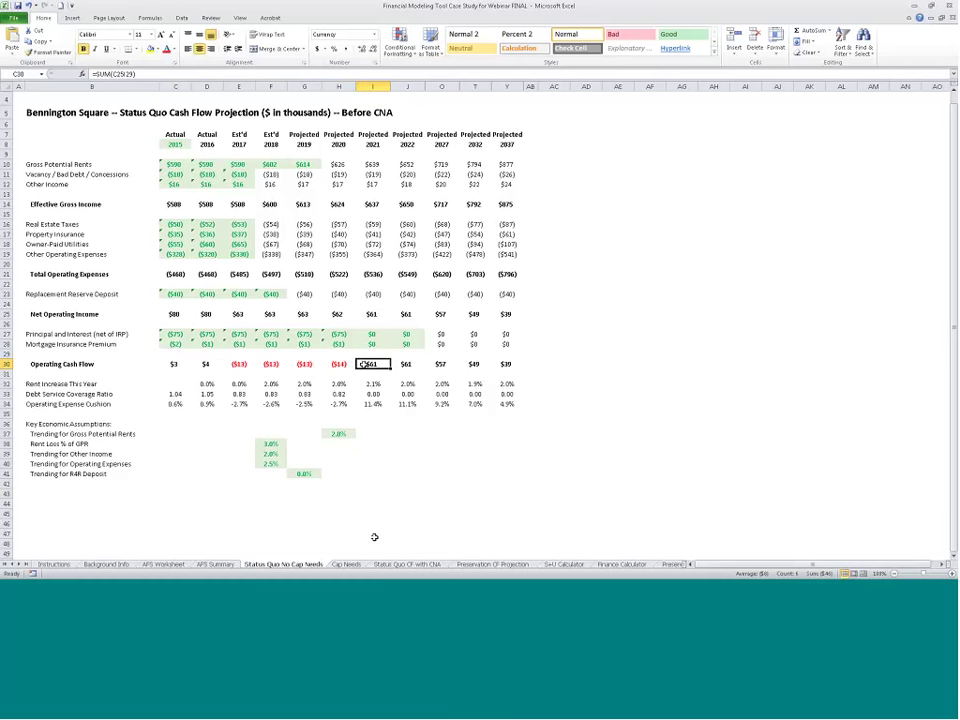
key(ctrl+shift+Right)
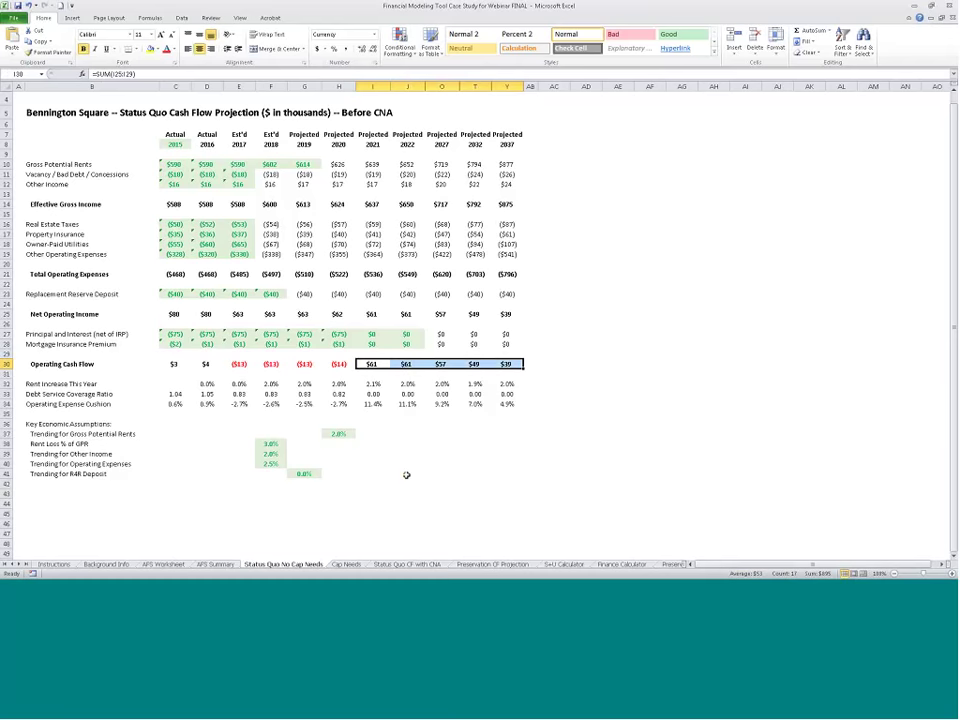
View the Cap Needs sheet and examine the 2015–2037 operating cash flow on the Status Quo CF with CNA sheet.
click(346, 564)
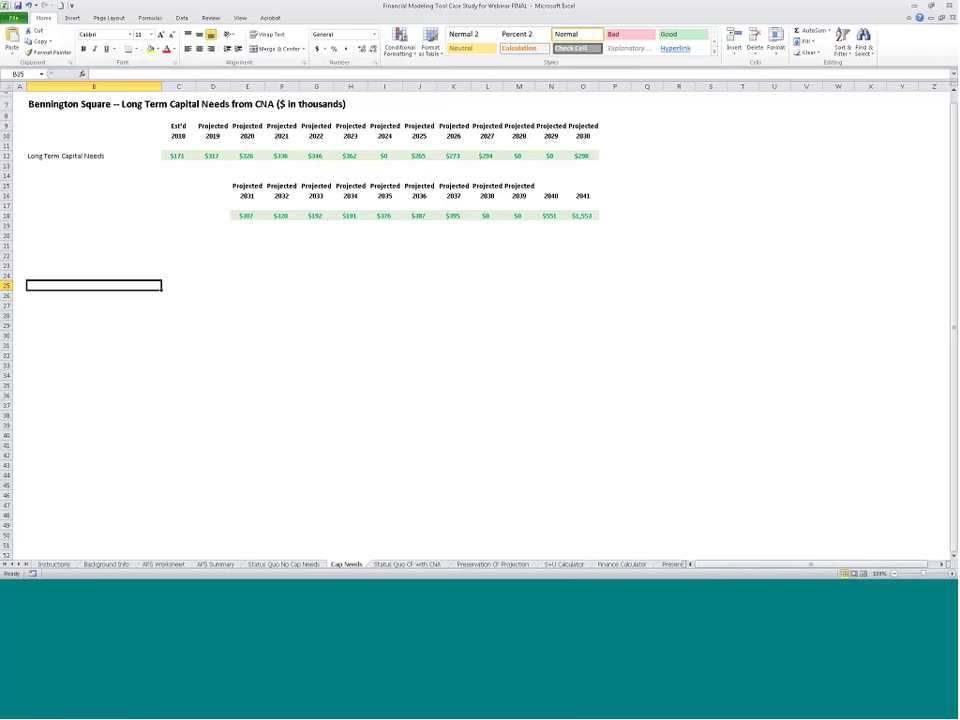
click(405, 564)
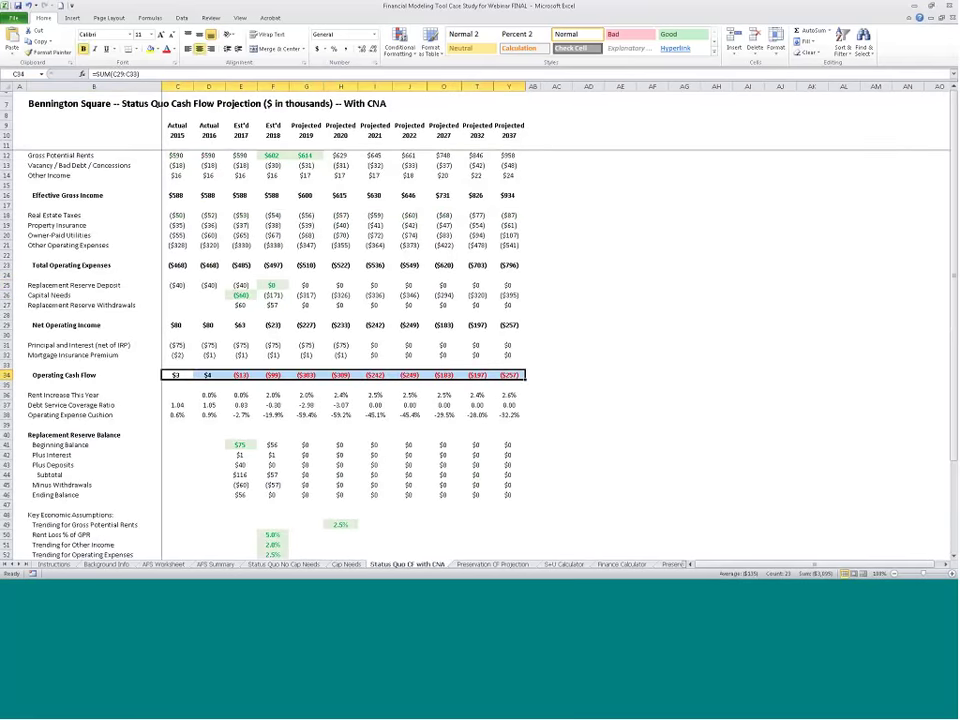
click(477, 395)
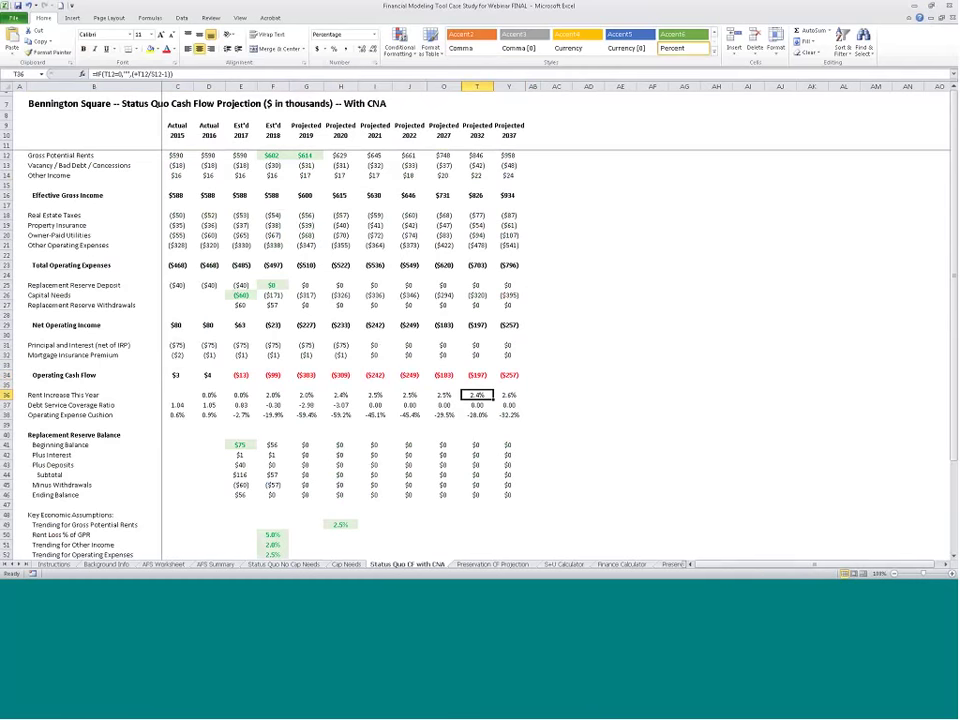
text(=IF(T12=0,"",(+T)
drag(176, 375, 271, 375)
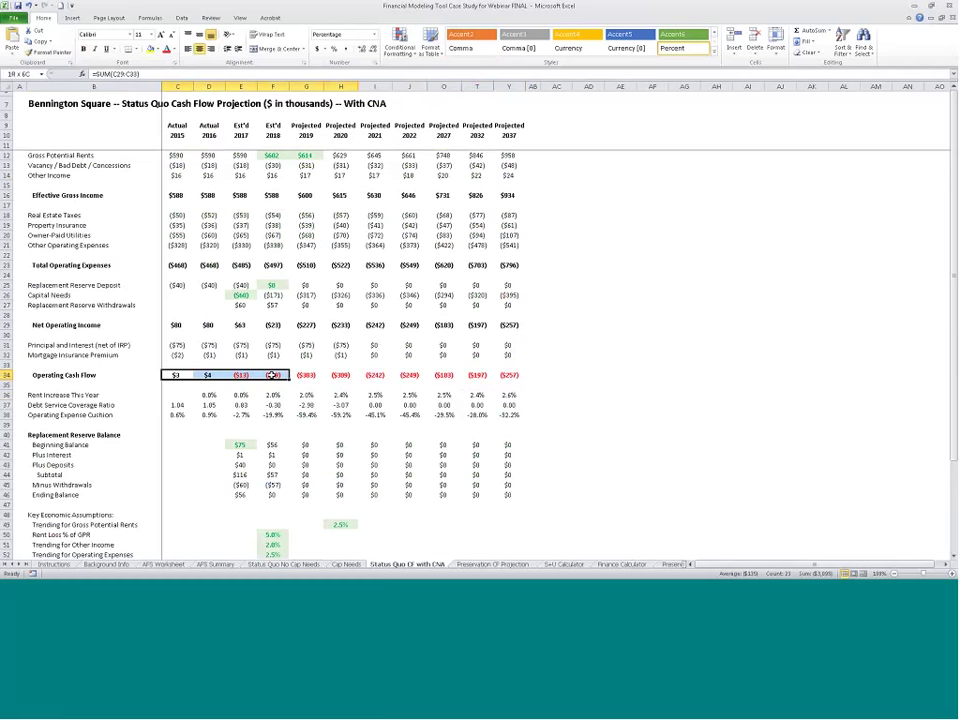
shift+click(501, 375)
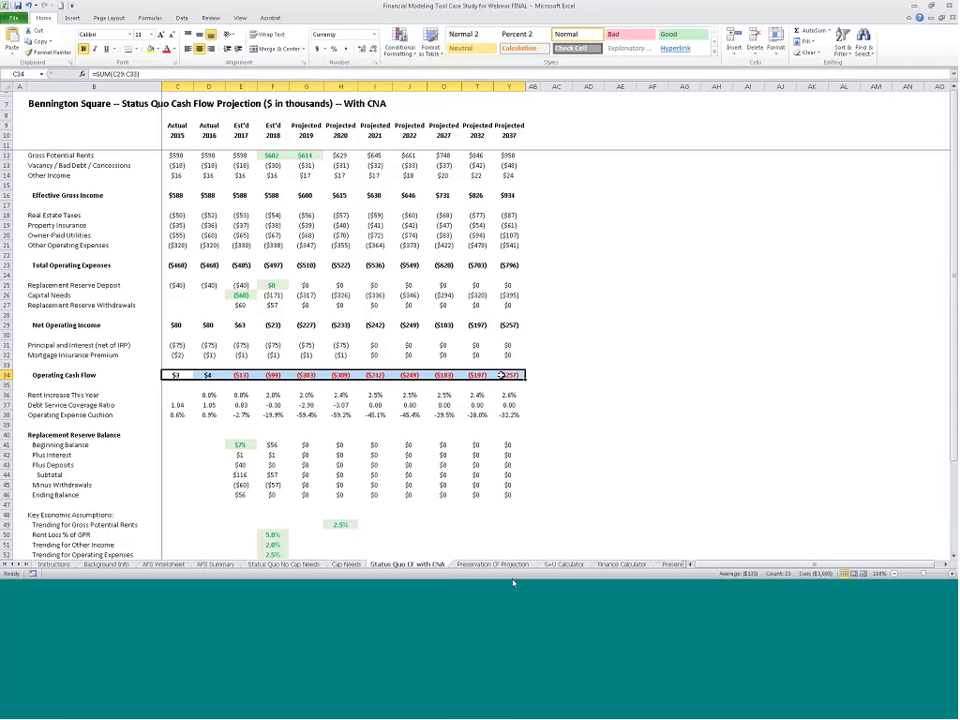
Examine the S+U Calculator's key assumptions from Hard Construction Cost down to the formula behind Supportable Hard Debt.
click(564, 564)
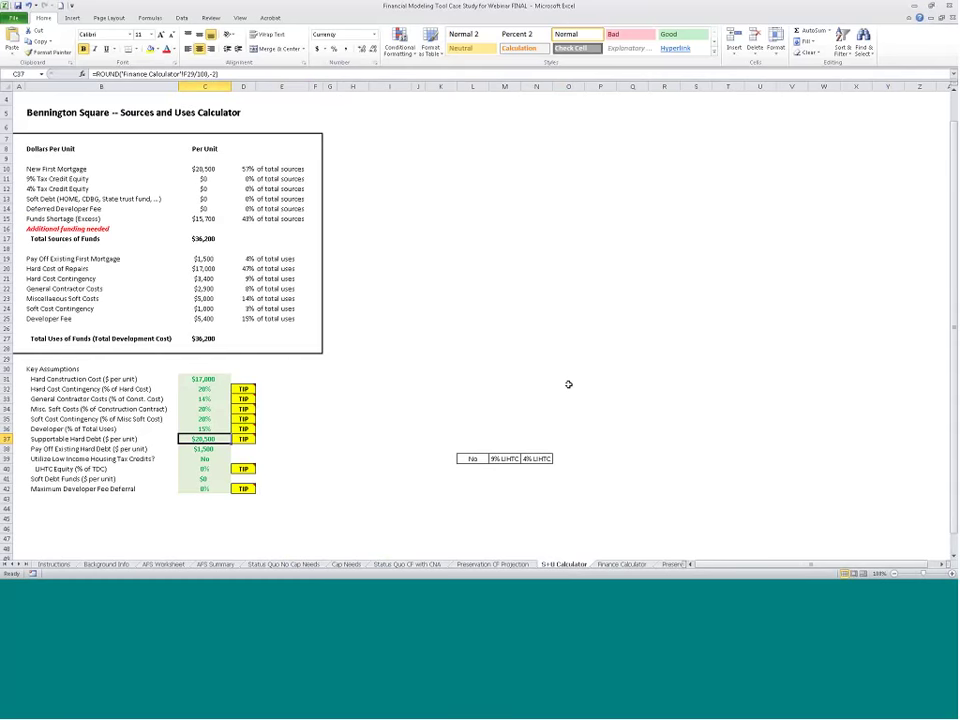
click(208, 379)
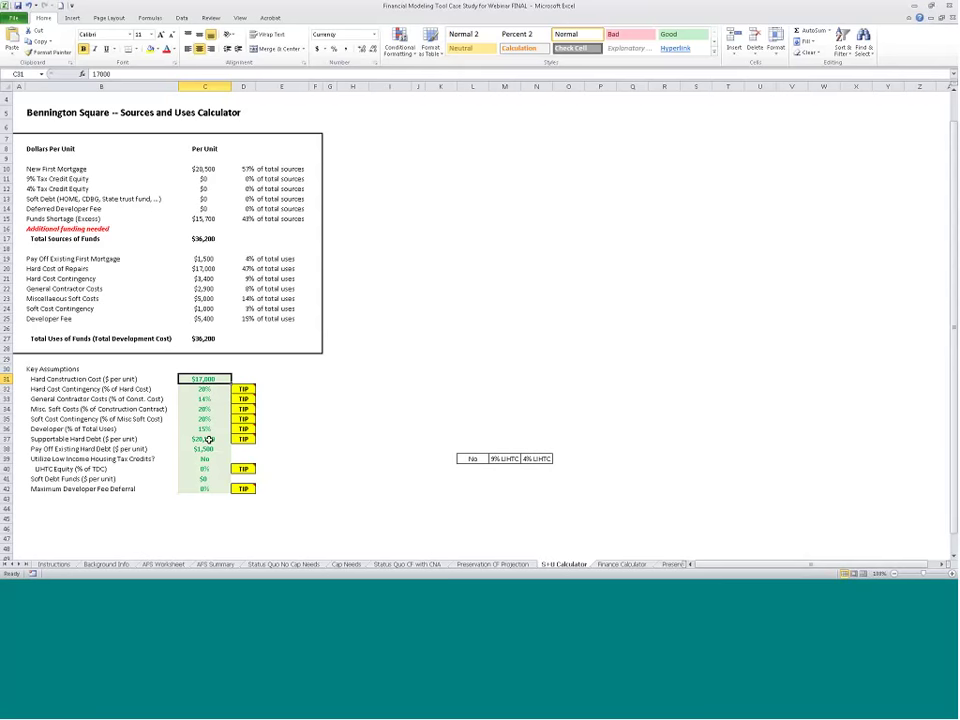
key(Down)
key(Down)
key(Down)
key(Down)
key(Down)
key(Down)
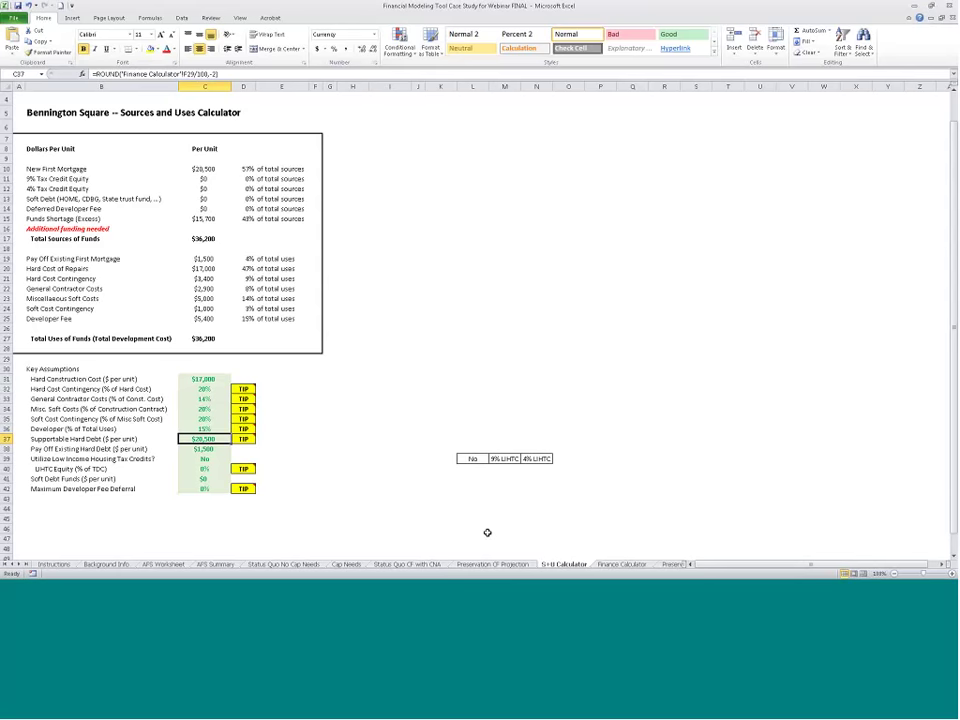
Review the Finance Calculator's income, expense and first mortgage assumptions, from GPR per unit to the supportable first mortgage amount.
click(622, 564)
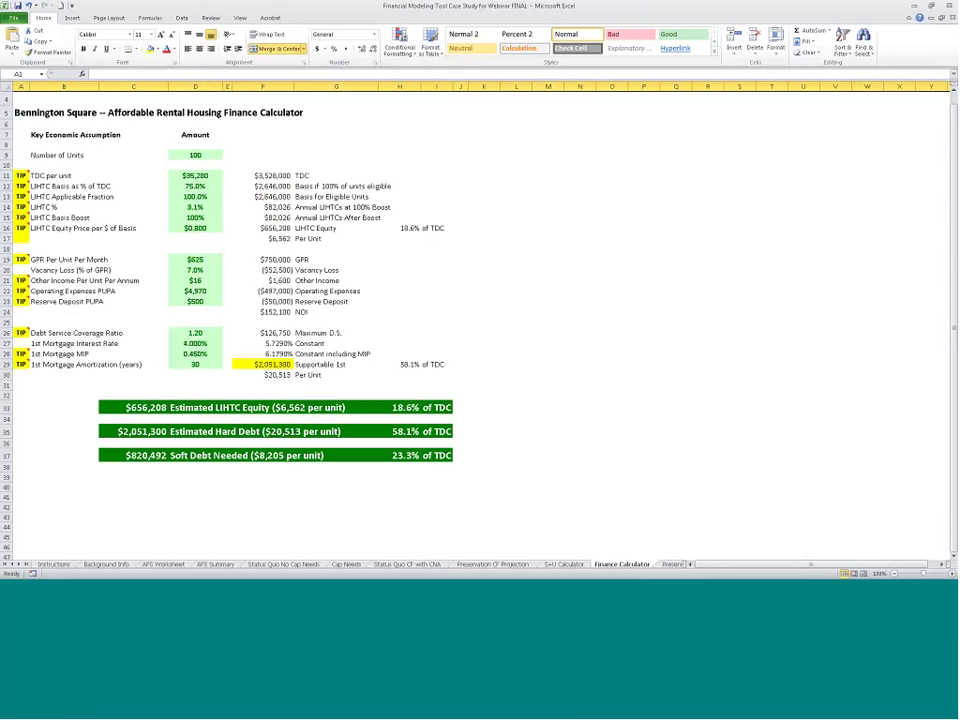
click(205, 260)
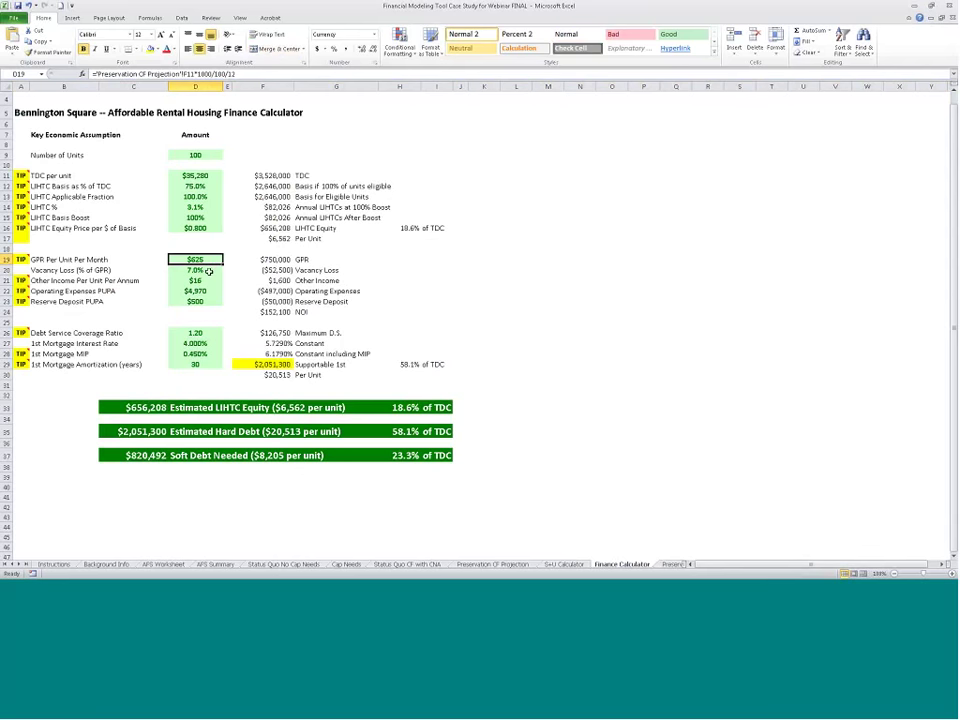
click(208, 271)
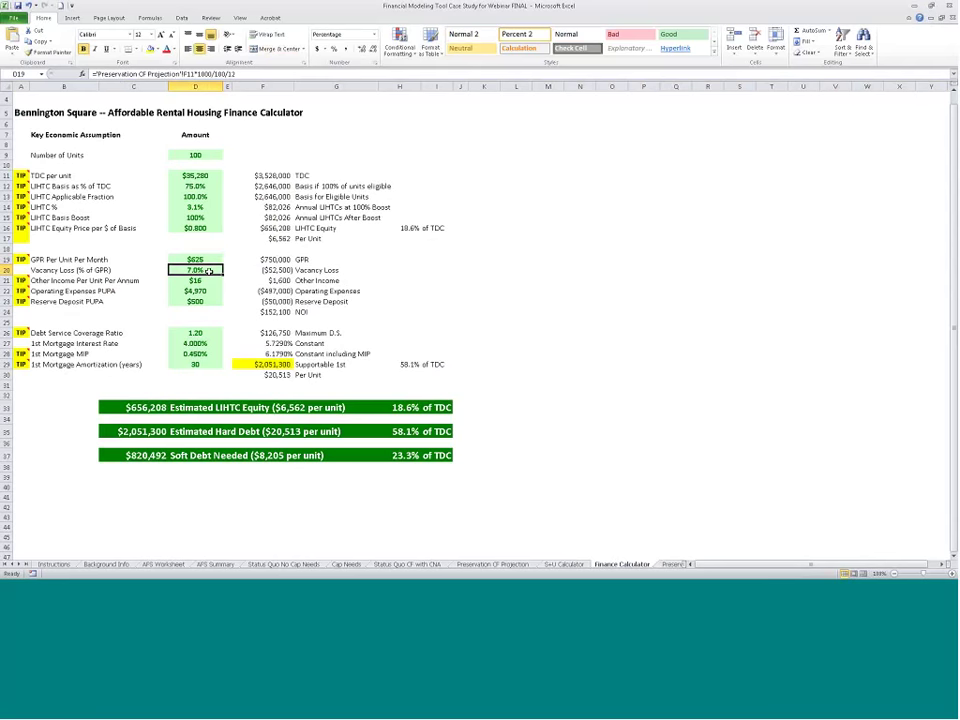
key(Down)
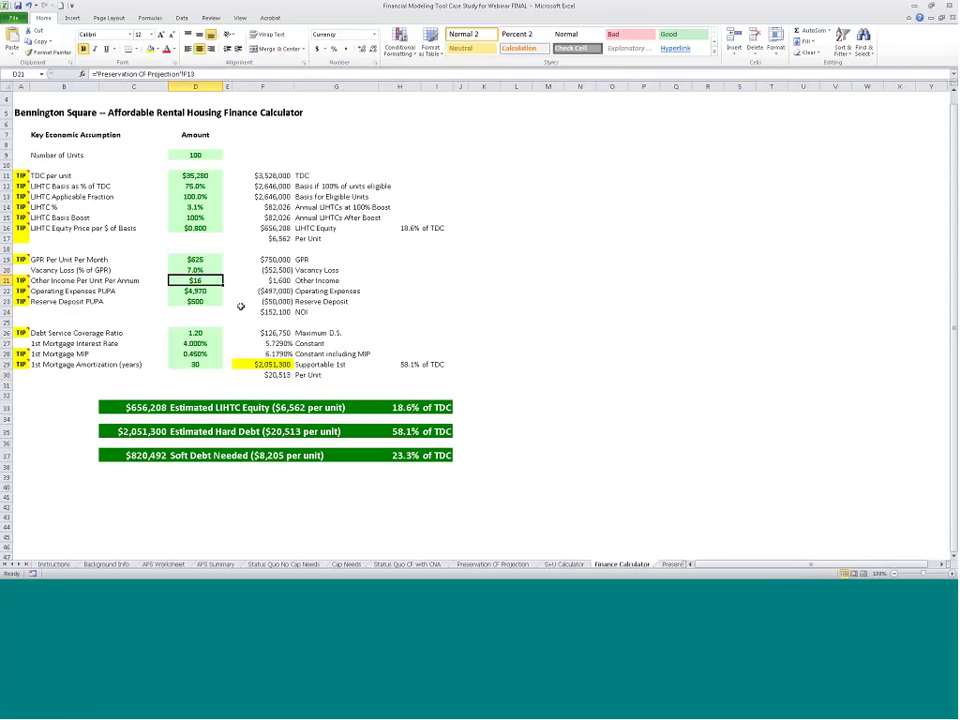
key(Down)
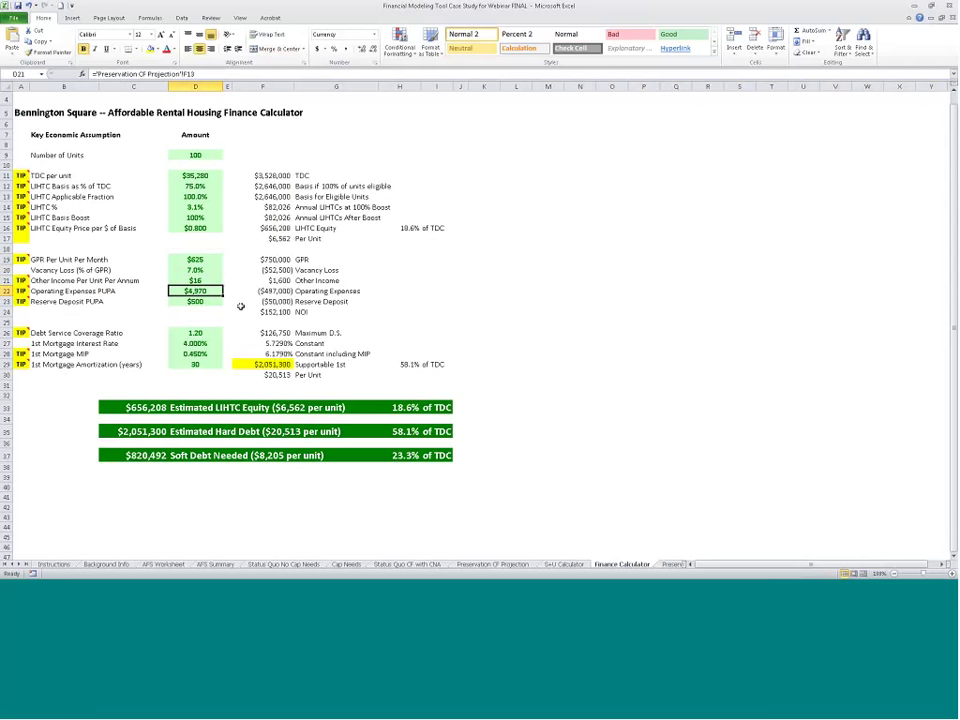
key(Down)
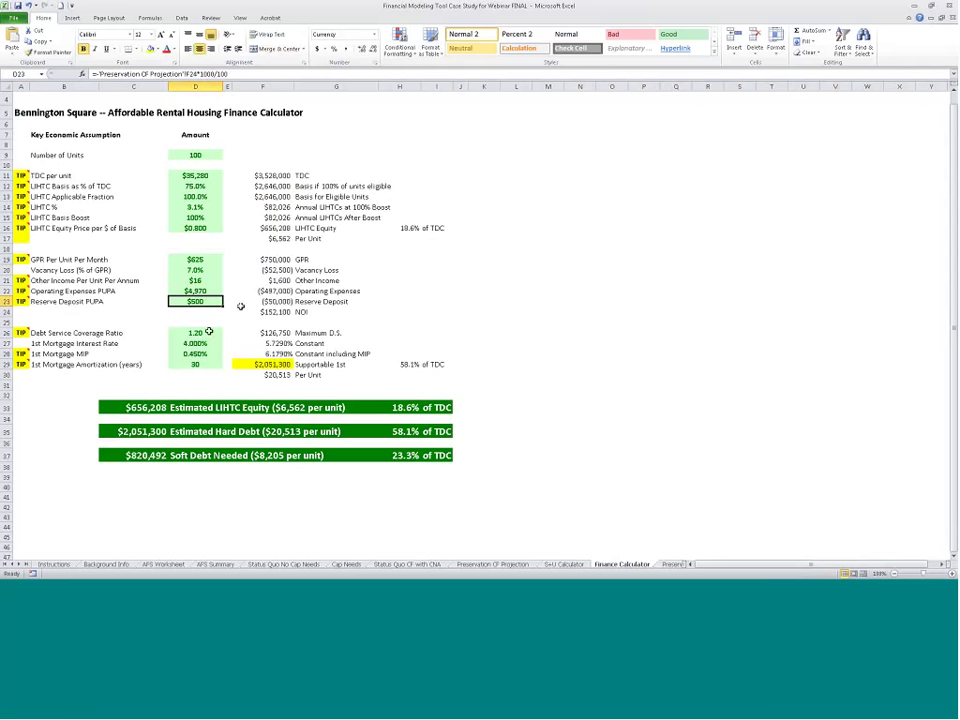
click(209, 331)
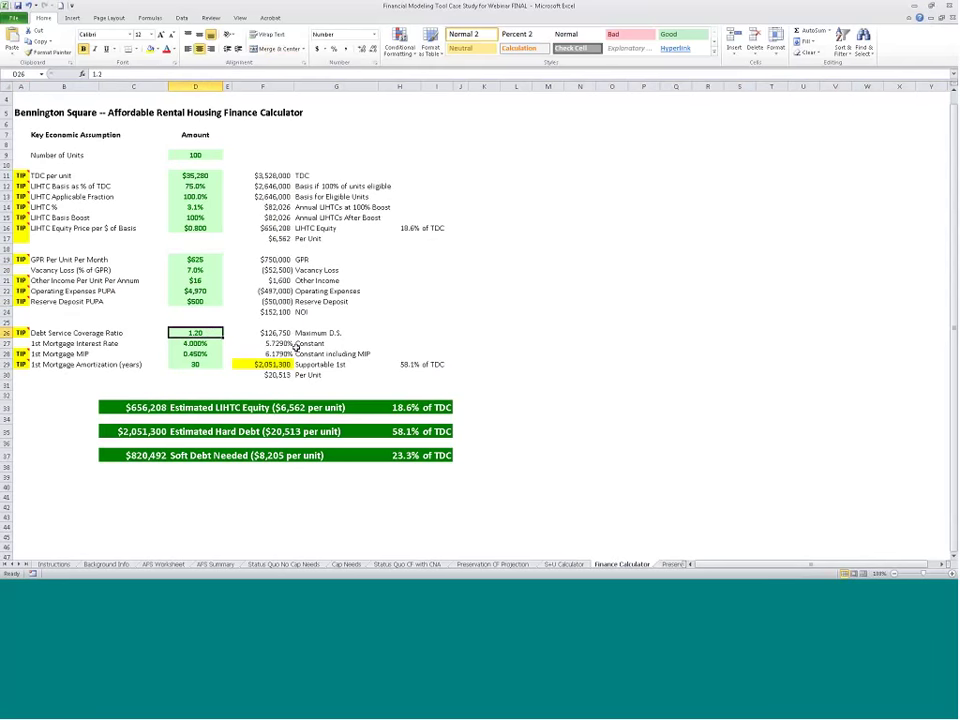
click(214, 343)
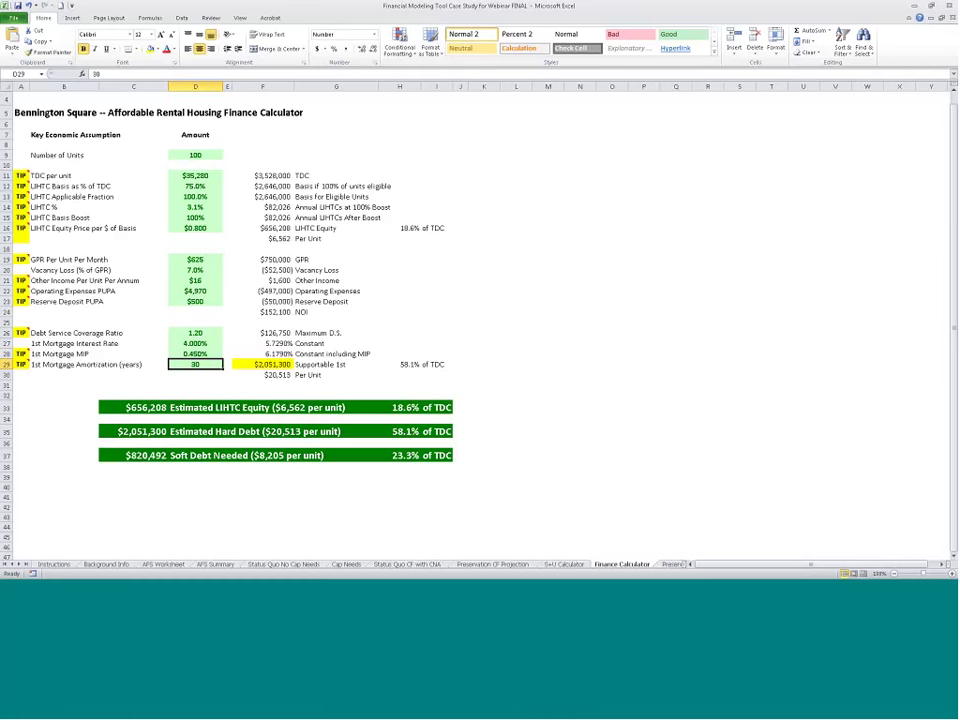
click(279, 363)
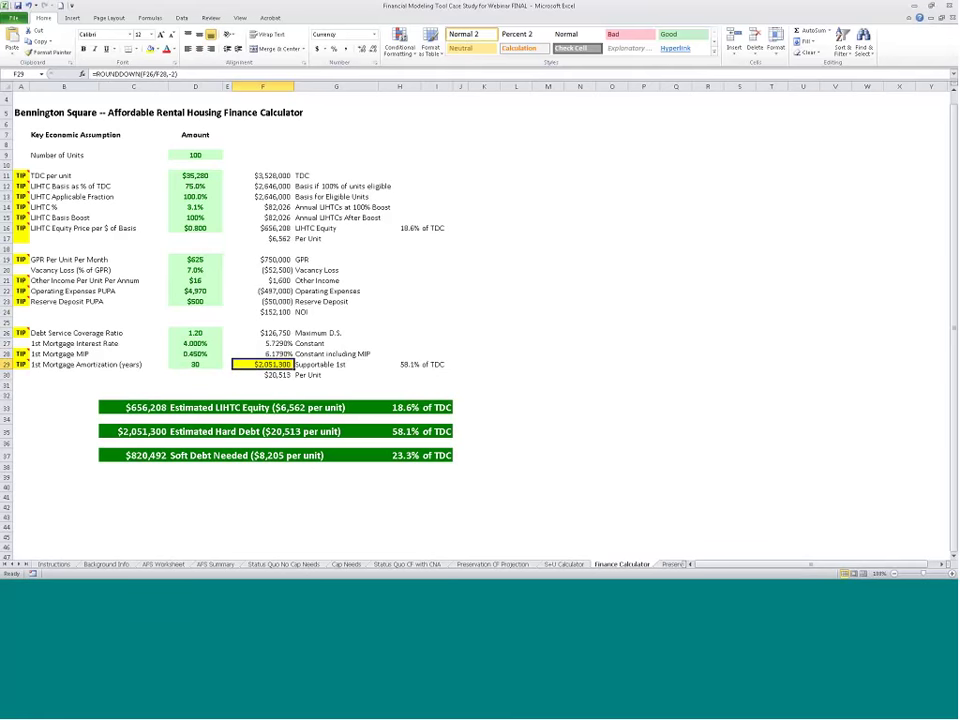
Compare total sources with total uses of funds in the S+U Calculator and inspect the Funds Shortage amount.
click(564, 565)
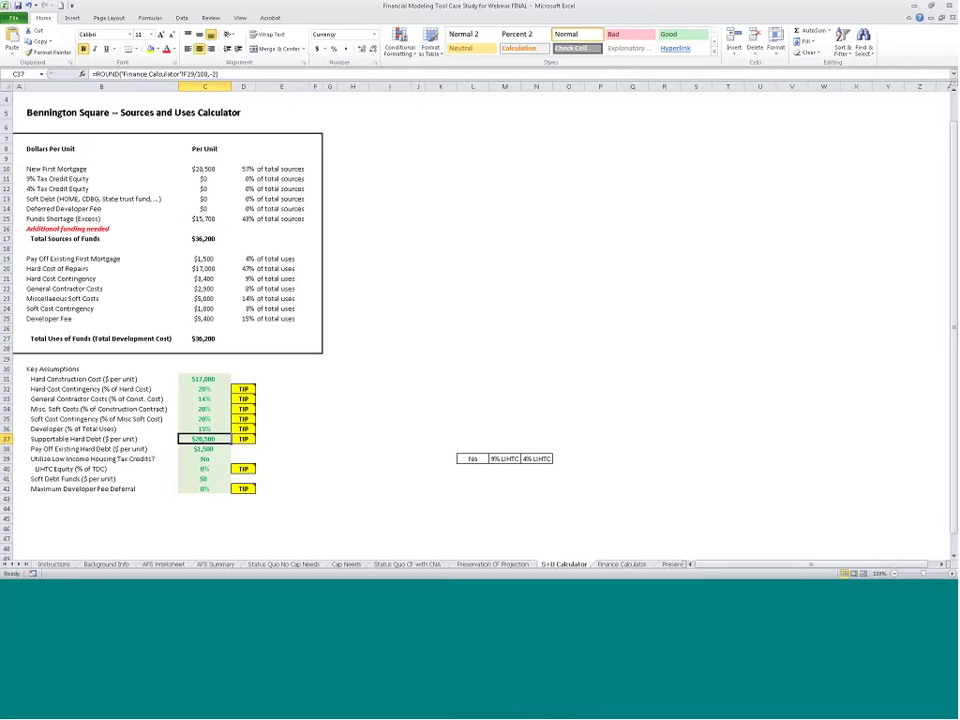
click(204, 238)
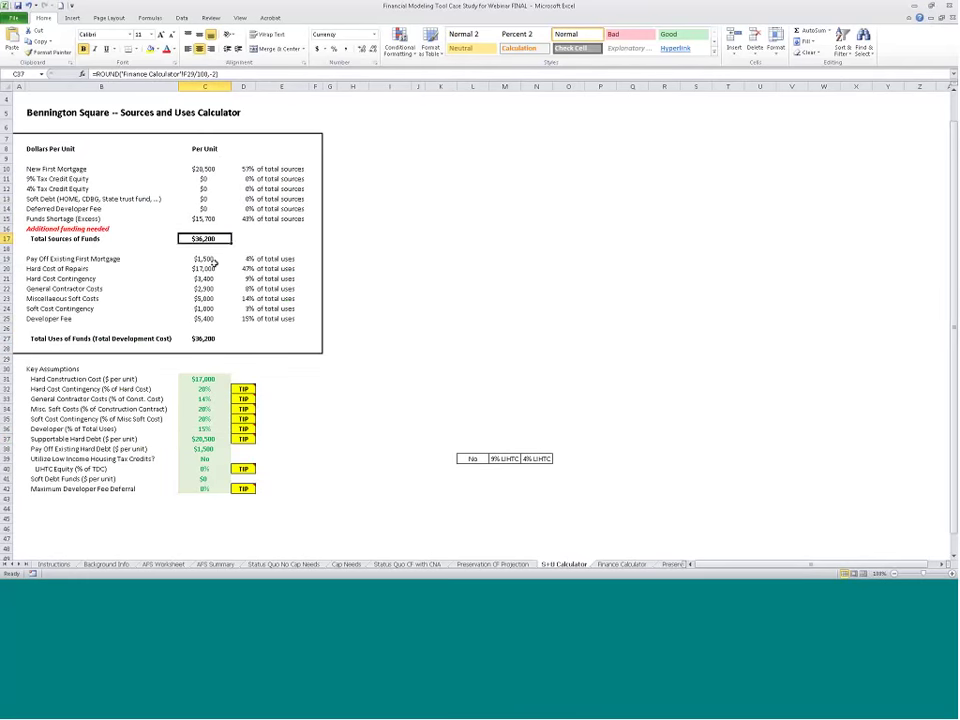
click(205, 338)
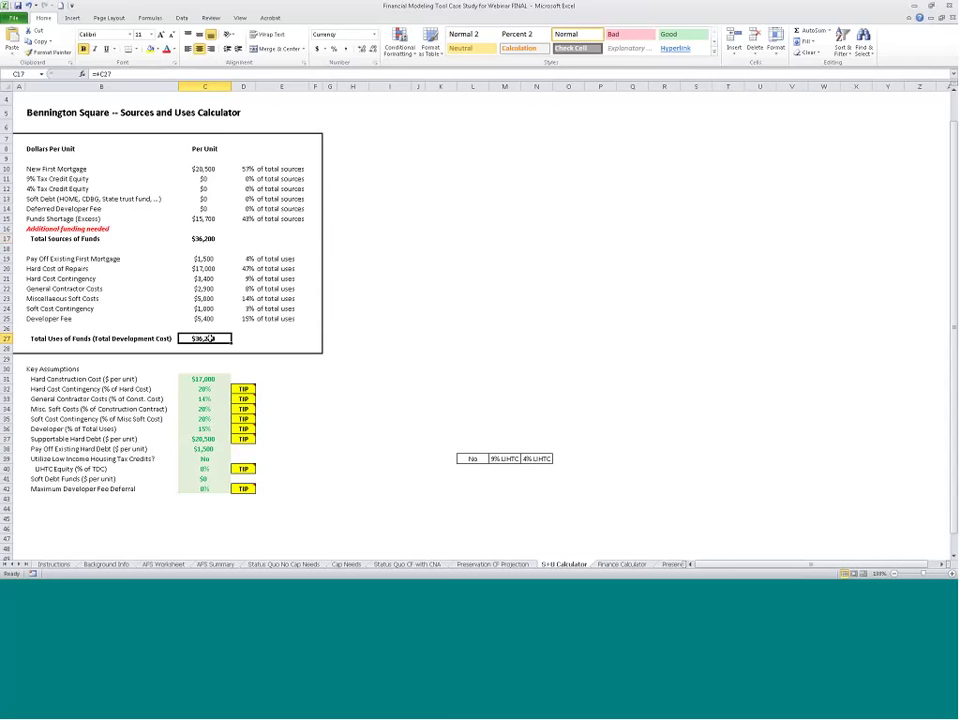
key(ctrl+[)
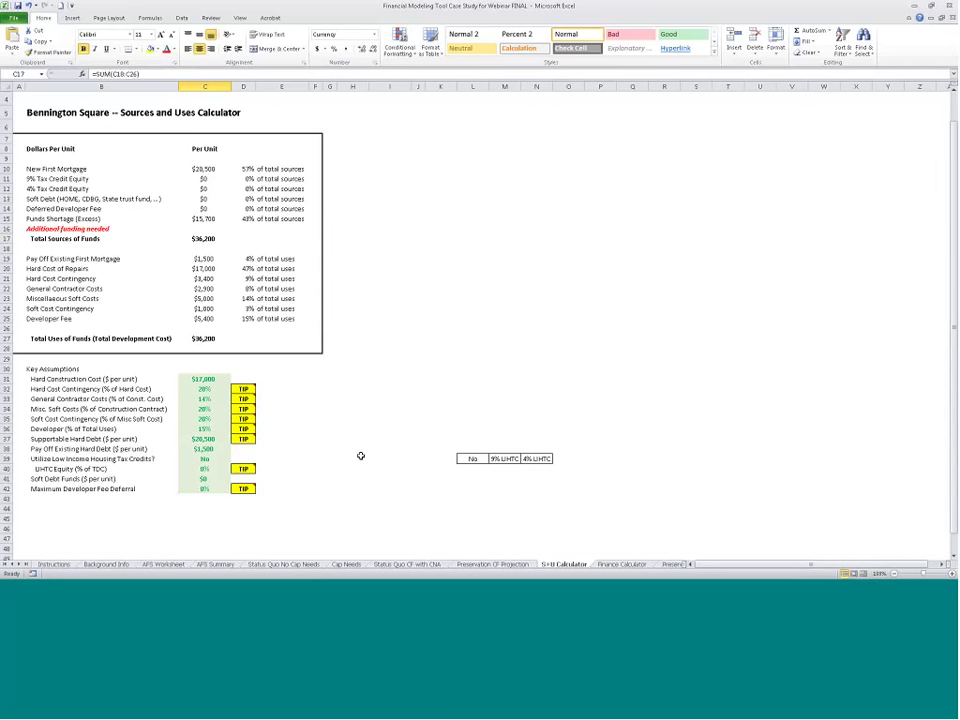
key(Down)
key(Up)
key(Up)
key(Up)
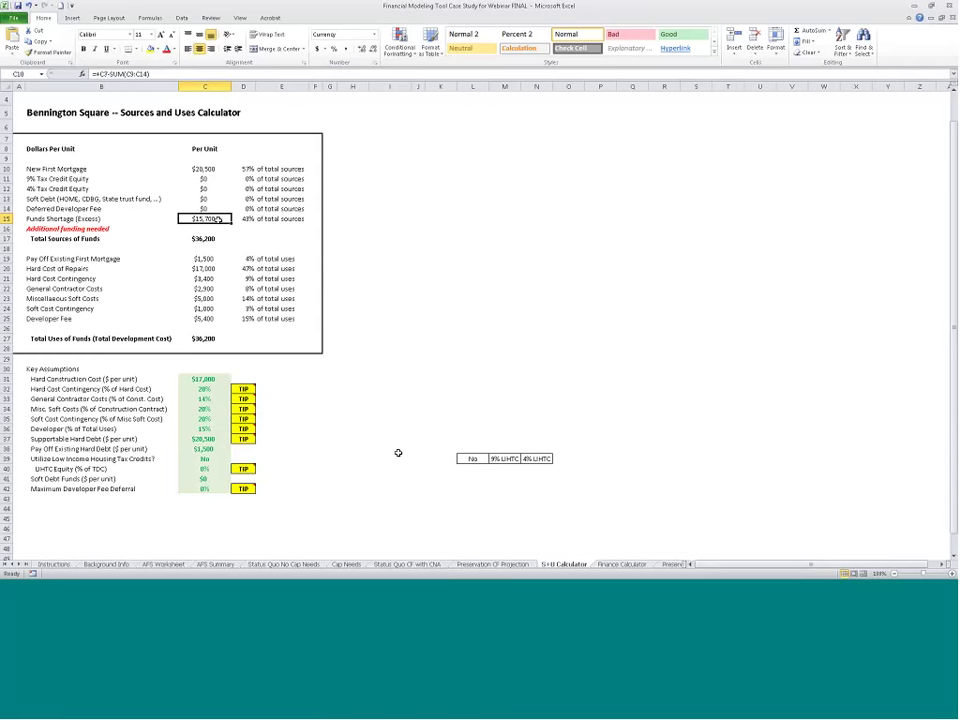